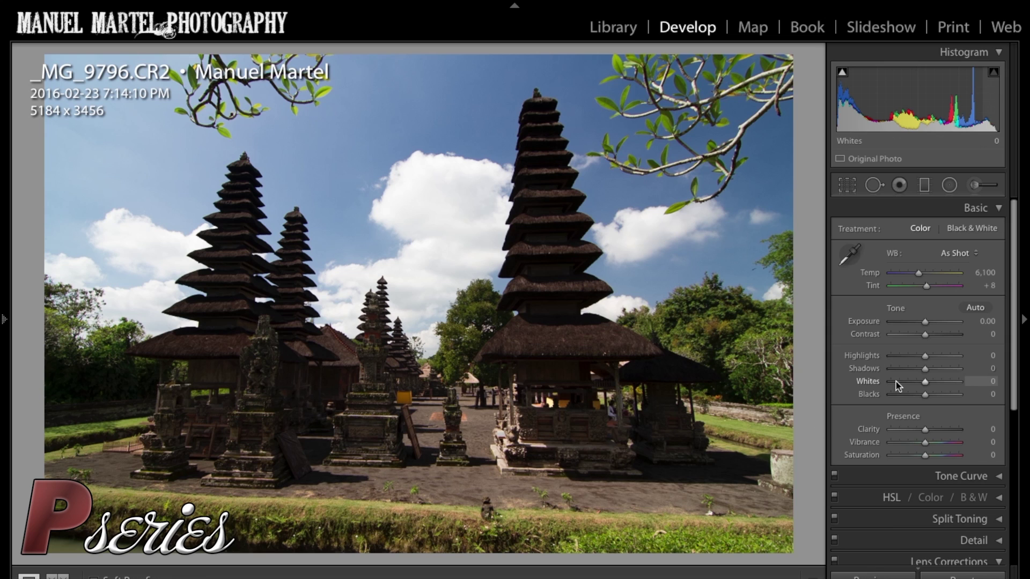
Enable lens profile corrections with Tokina as the lens make, then show a Before/After comparison.
scroll(896, 382, "down", 5)
scroll(895, 381, "up", 1)
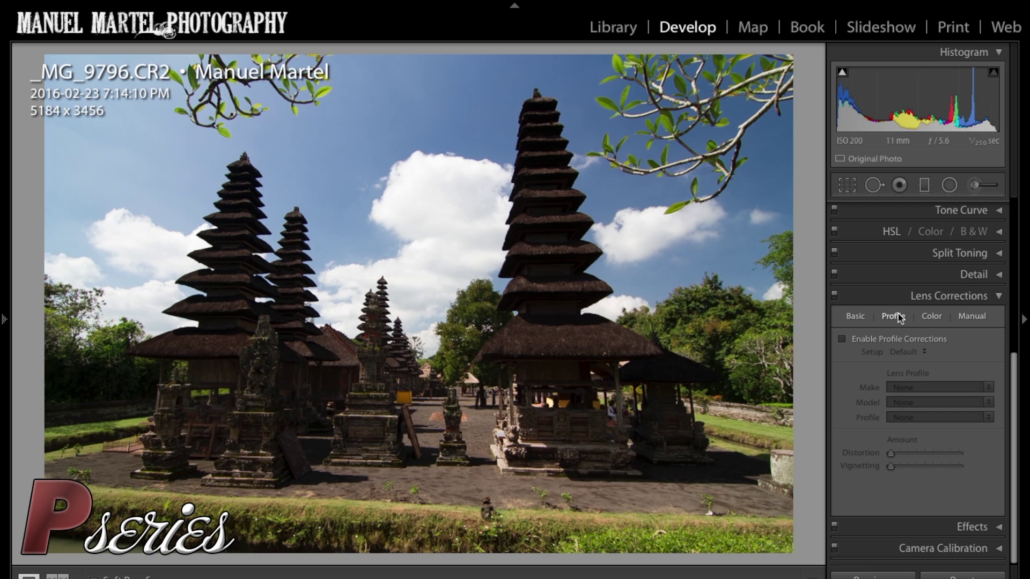
left_click(841, 340)
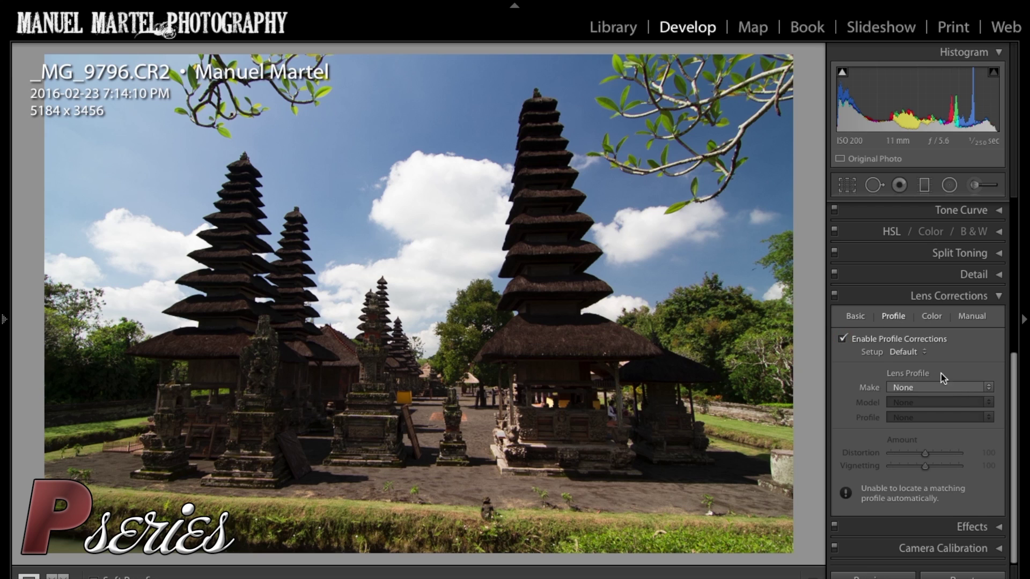
left_click(963, 388)
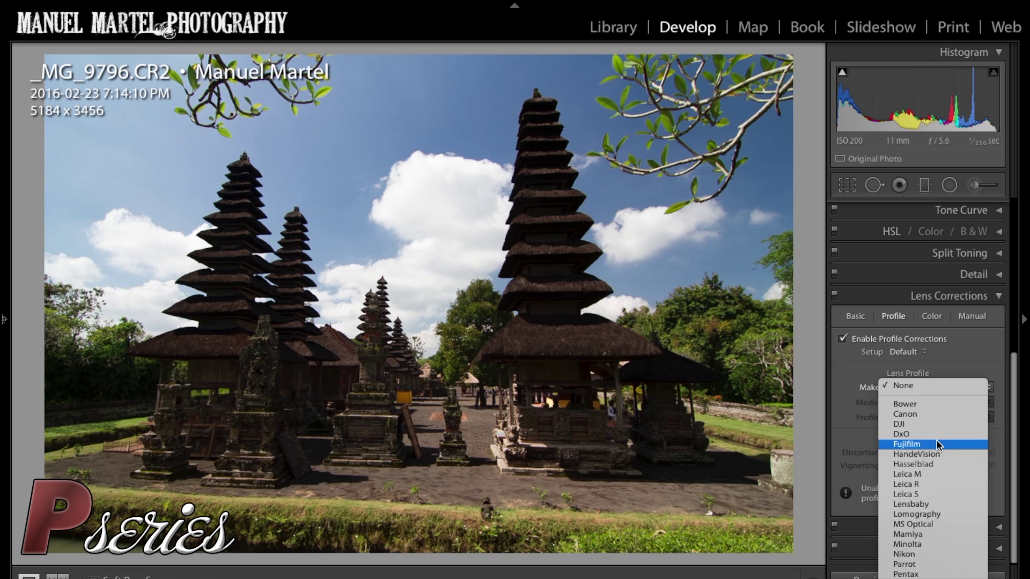
scroll(936, 441, "down", 5)
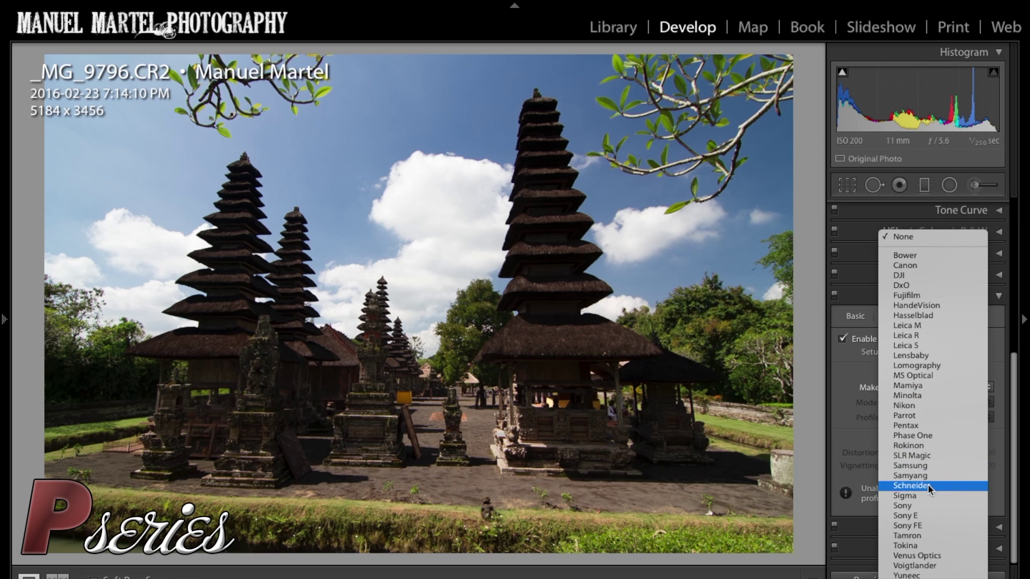
left_click(919, 546)
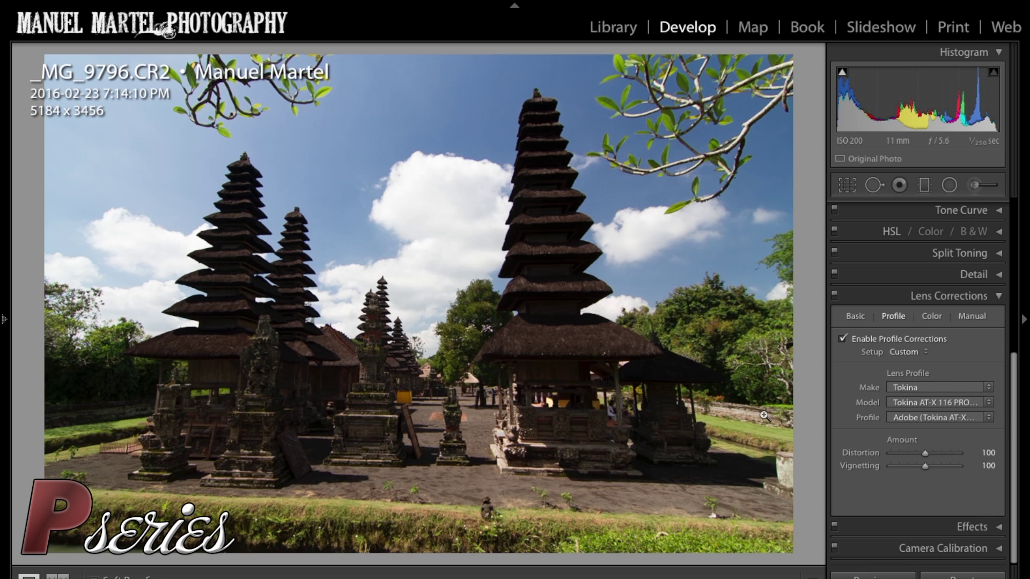
key("y")
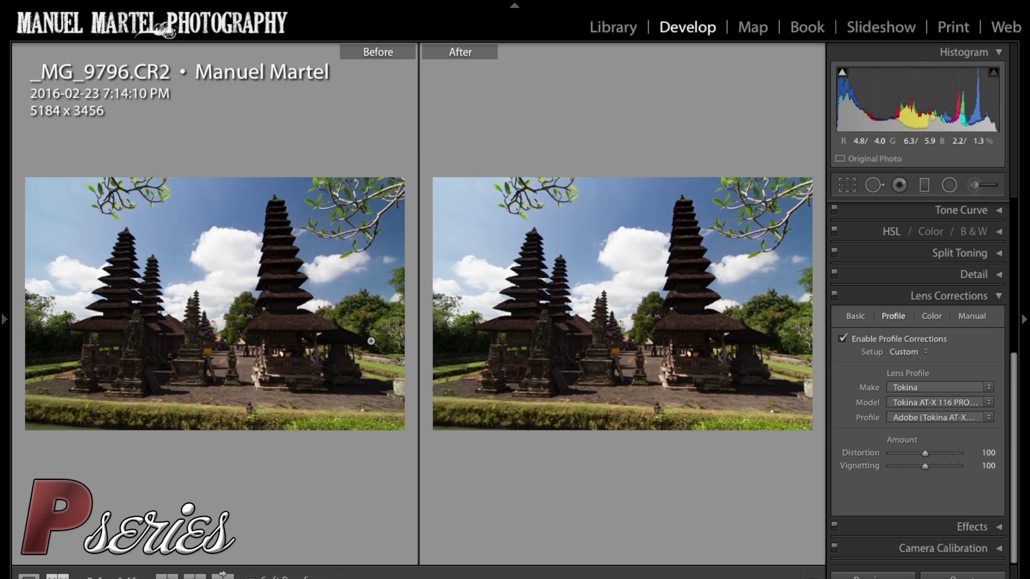
Return to the single Loupe view, push profile Distortion to 200, then reset it to 100.
left_click(29, 576)
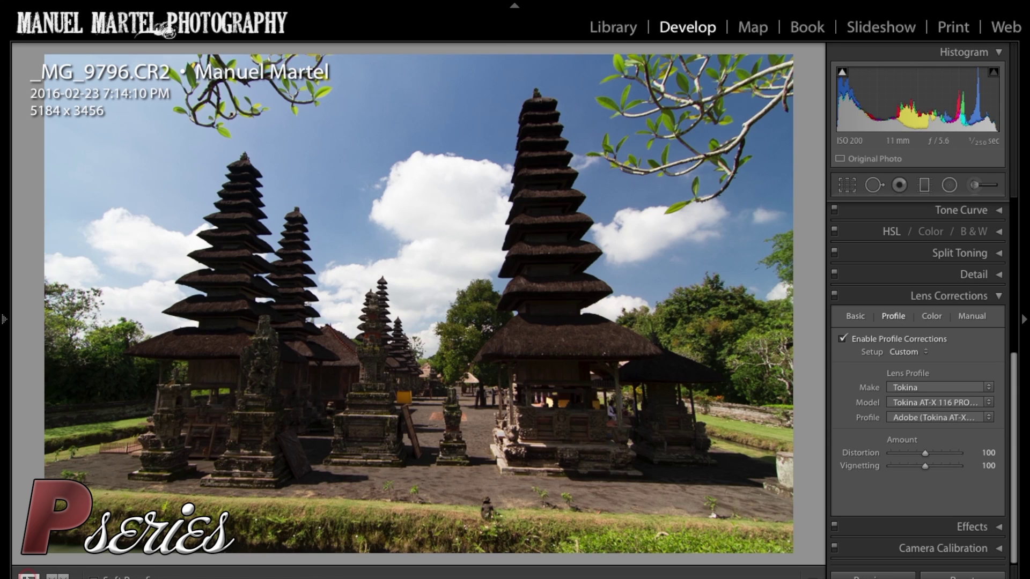
left_click_drag(925, 453, 842, 451)
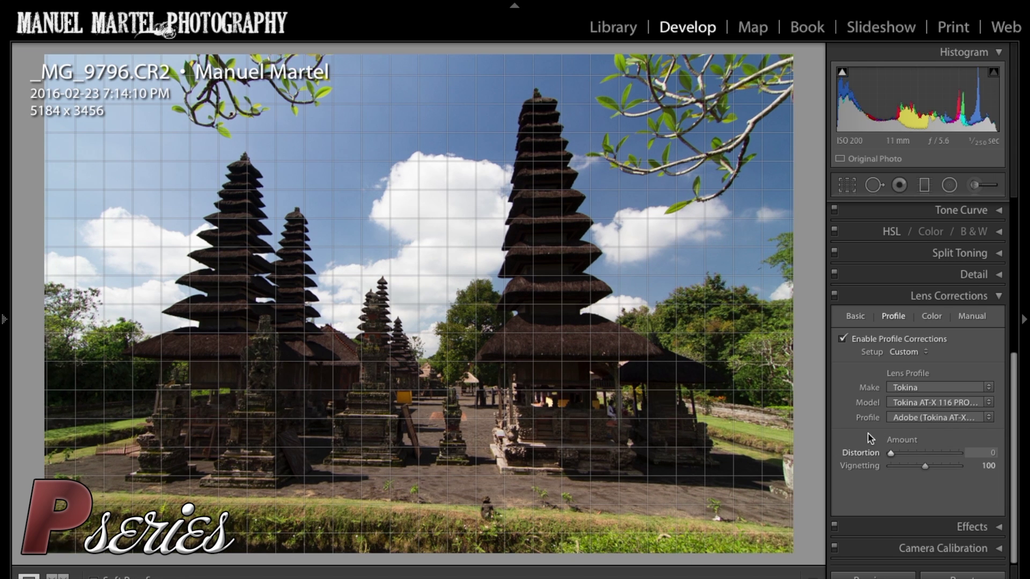
left_click_drag(870, 438, 986, 433)
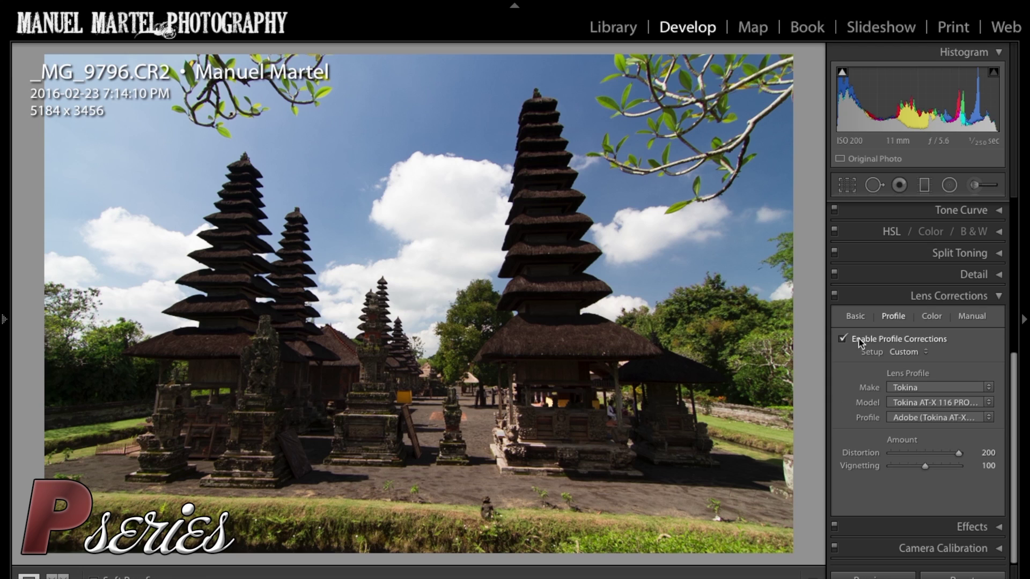
double_click(864, 455)
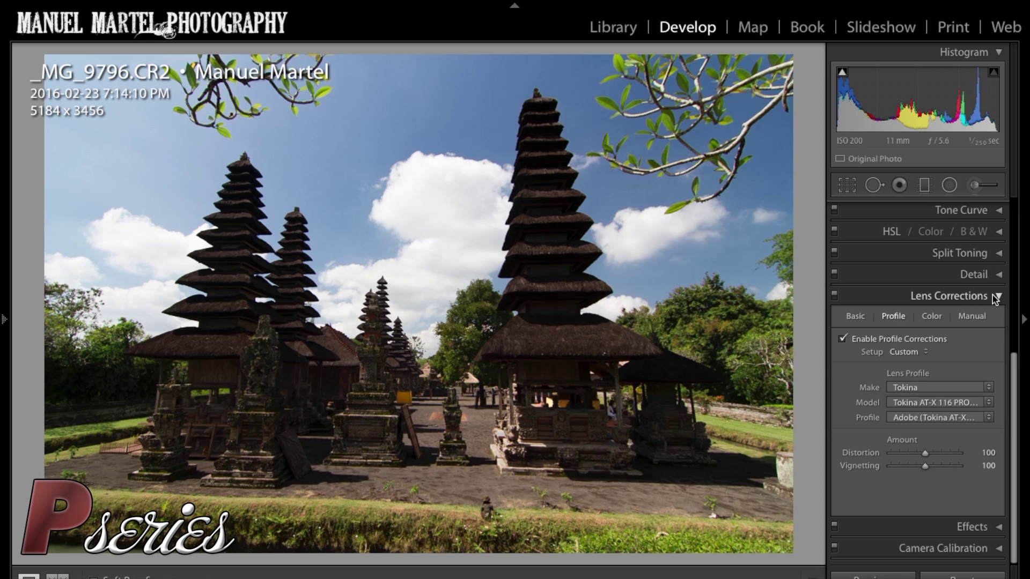
Apply manual Distortion +40 and Vertical perspective −36 to straighten the leaning temple towers.
left_click(976, 318)
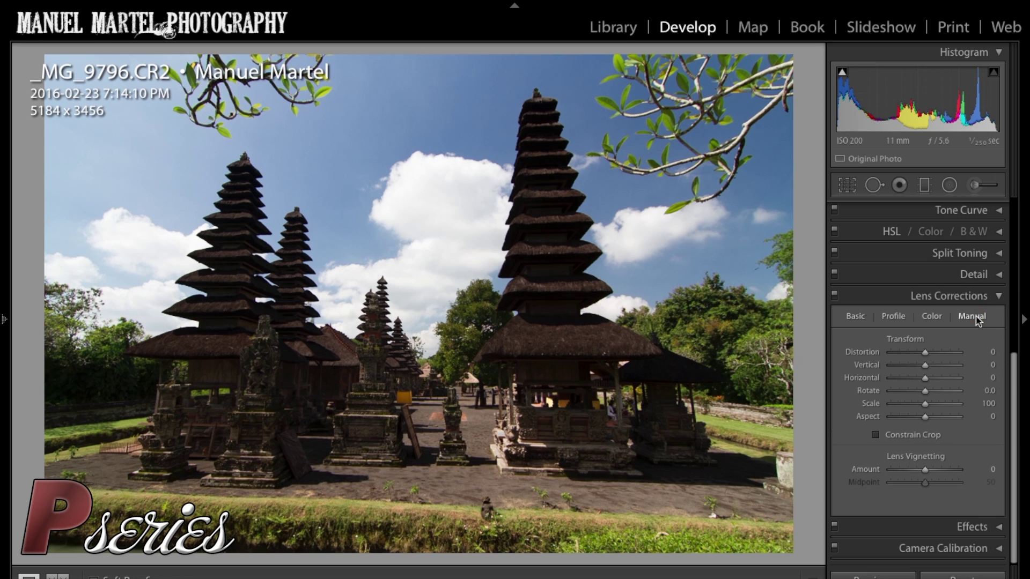
left_click(924, 353)
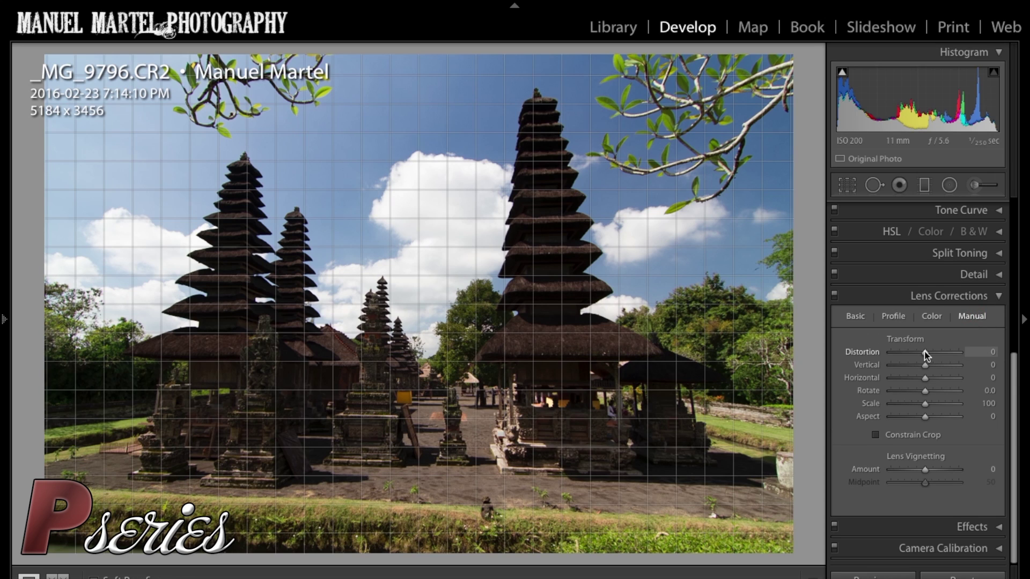
mouse_move(926, 353)
left_mouse_down()
mouse_move(981, 351)
mouse_move(848, 366)
mouse_move(939, 357)
left_mouse_up()
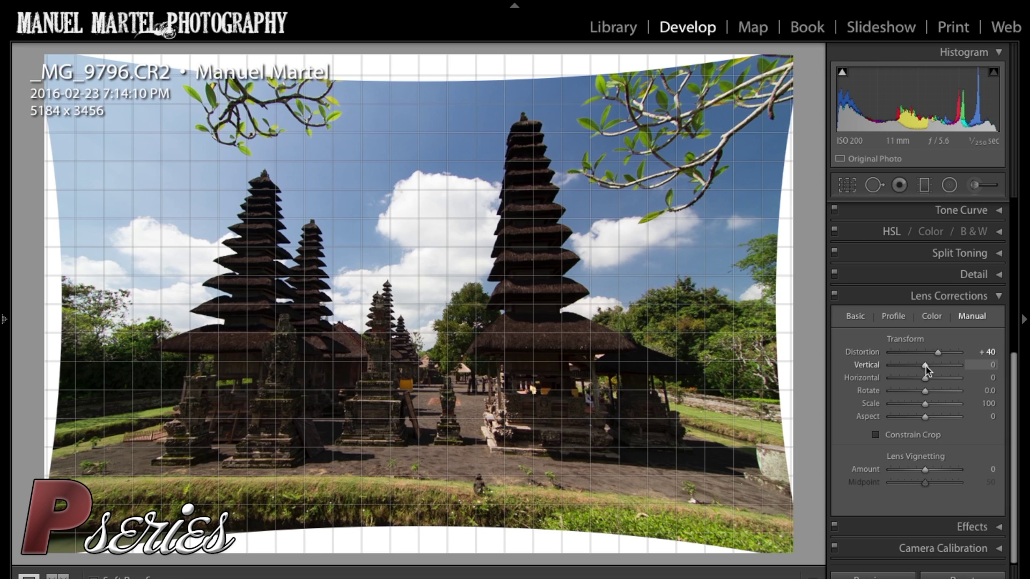
mouse_move(926, 365)
left_mouse_down()
mouse_move(964, 363)
mouse_move(913, 369)
left_mouse_up()
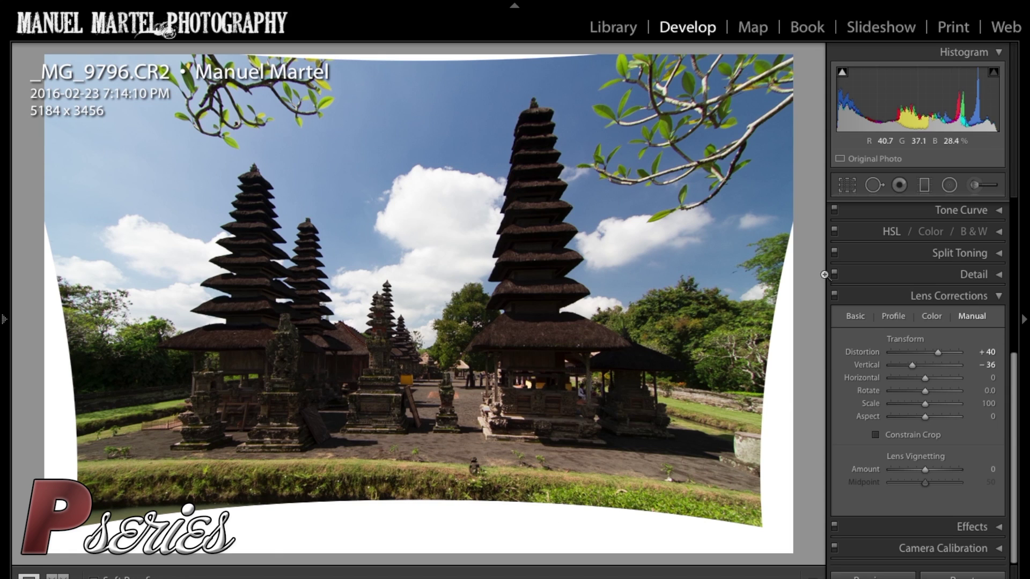
left_click_drag(905, 364, 906, 366)
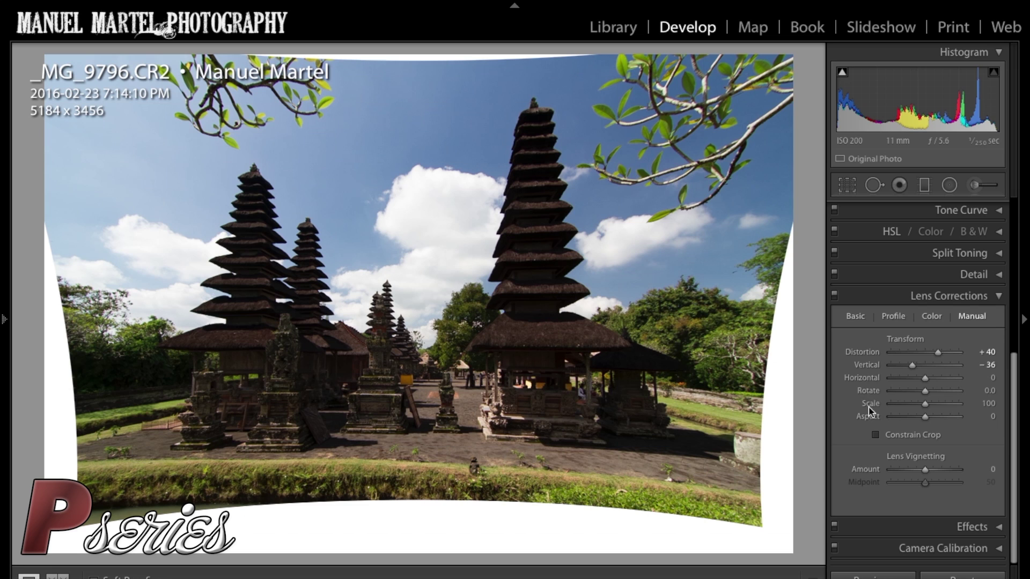
mouse_move(924, 379)
left_mouse_down()
mouse_move(900, 379)
mouse_move(946, 381)
mouse_move(869, 379)
mouse_move(950, 392)
mouse_move(910, 393)
left_mouse_up()
double_click(867, 377)
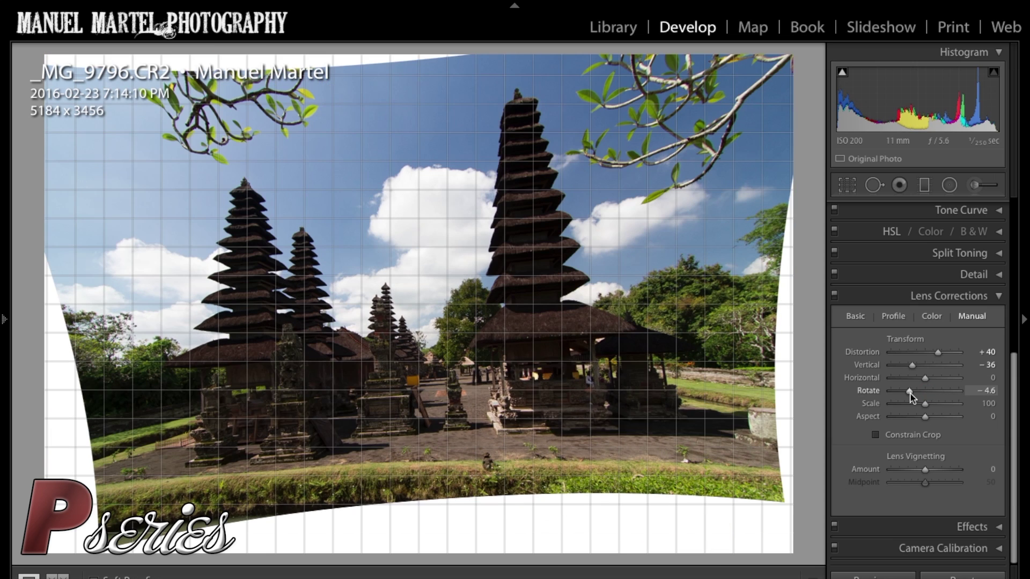
double_click(868, 391)
left_click_drag(923, 404, 921, 409)
double_click(920, 409)
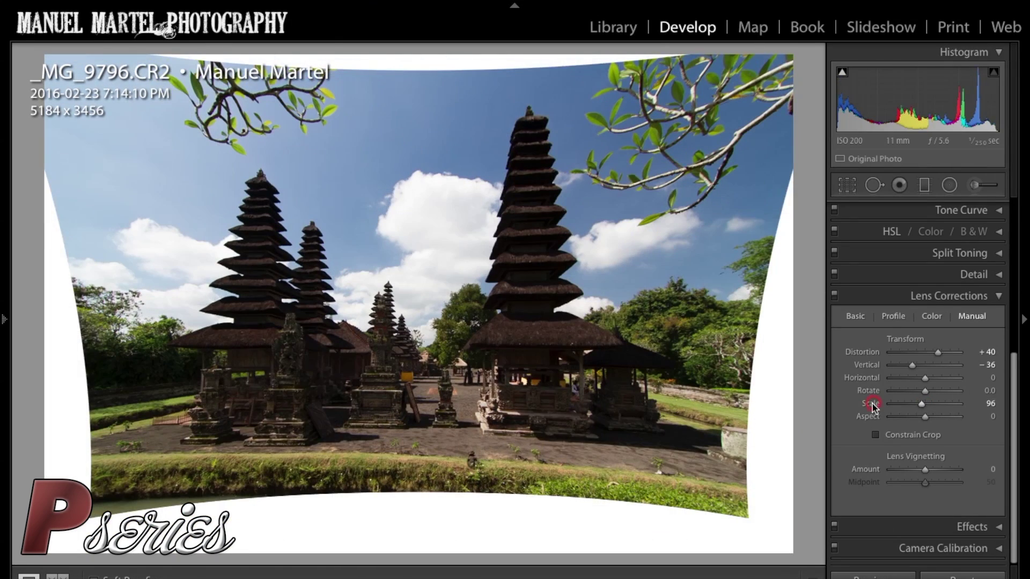
mouse_move(923, 419)
left_mouse_down()
mouse_move(934, 417)
mouse_move(906, 420)
left_mouse_up()
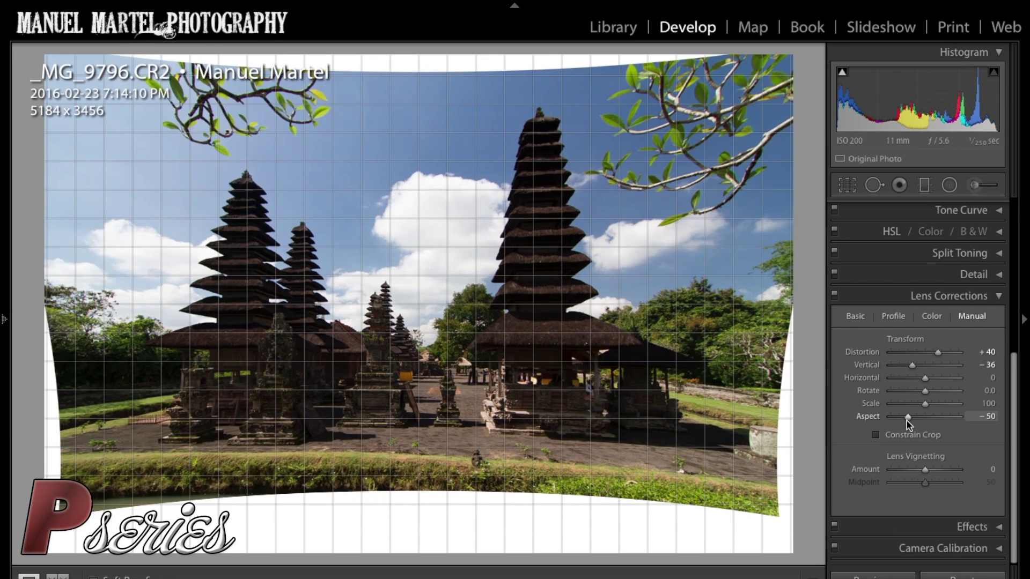
double_click(869, 418)
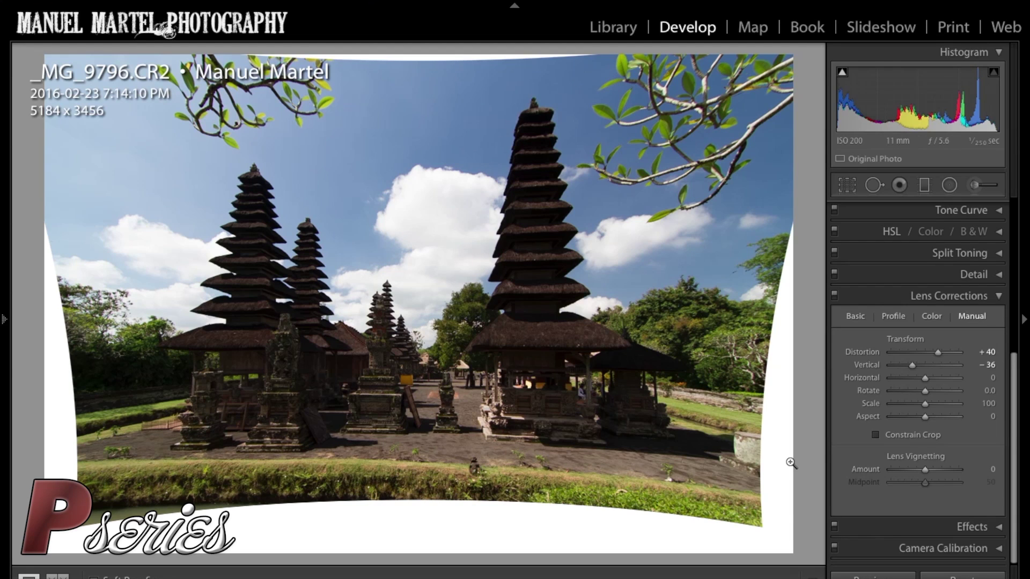
Toggle profile corrections to compare, then set profile Distortion to 0 and disable profile corrections.
left_click(894, 316)
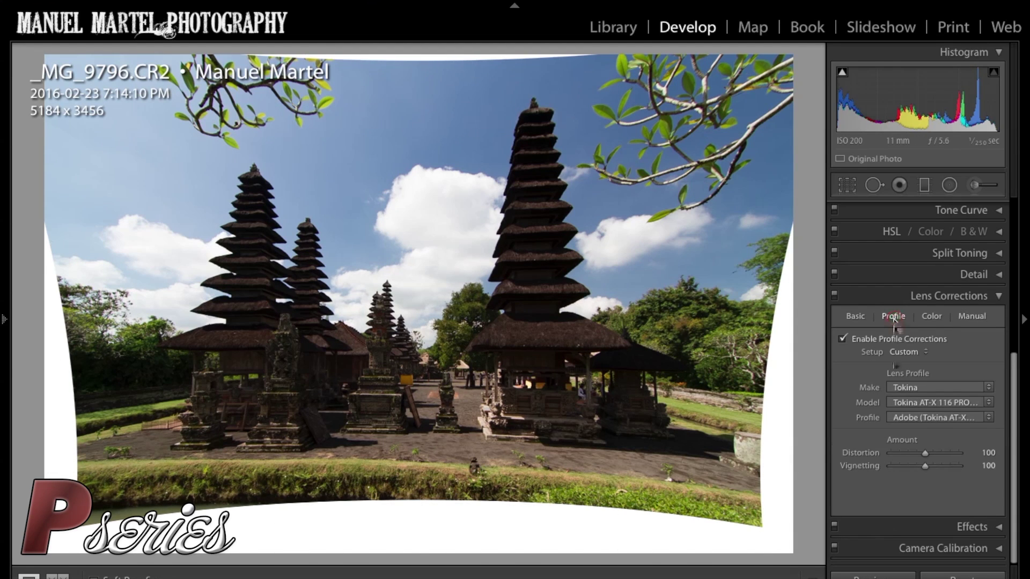
left_click(843, 339)
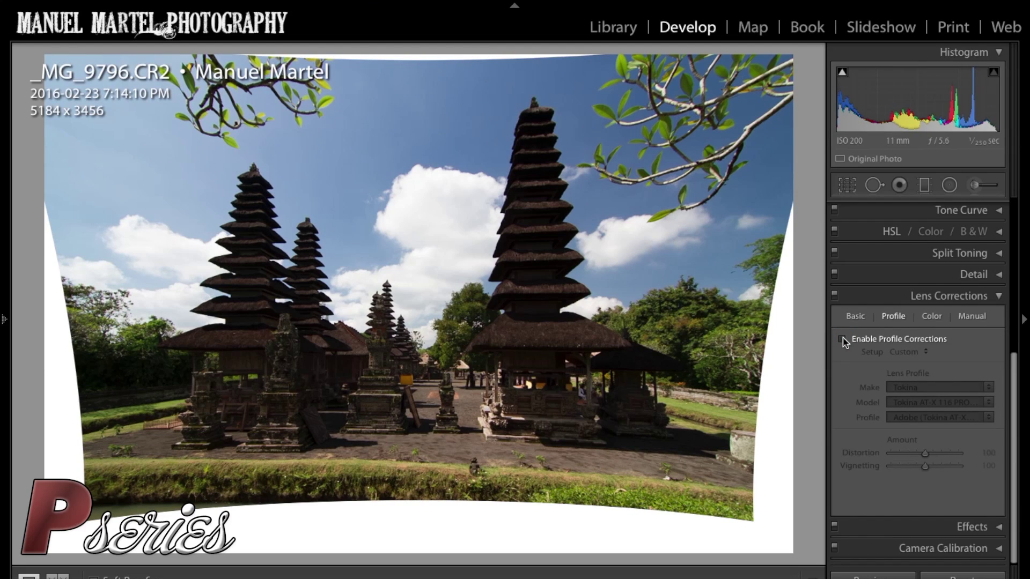
left_click(843, 339)
left_click(843, 339)
left_click(842, 339)
left_click(843, 339)
left_click(843, 340)
left_click_drag(926, 451, 860, 464)
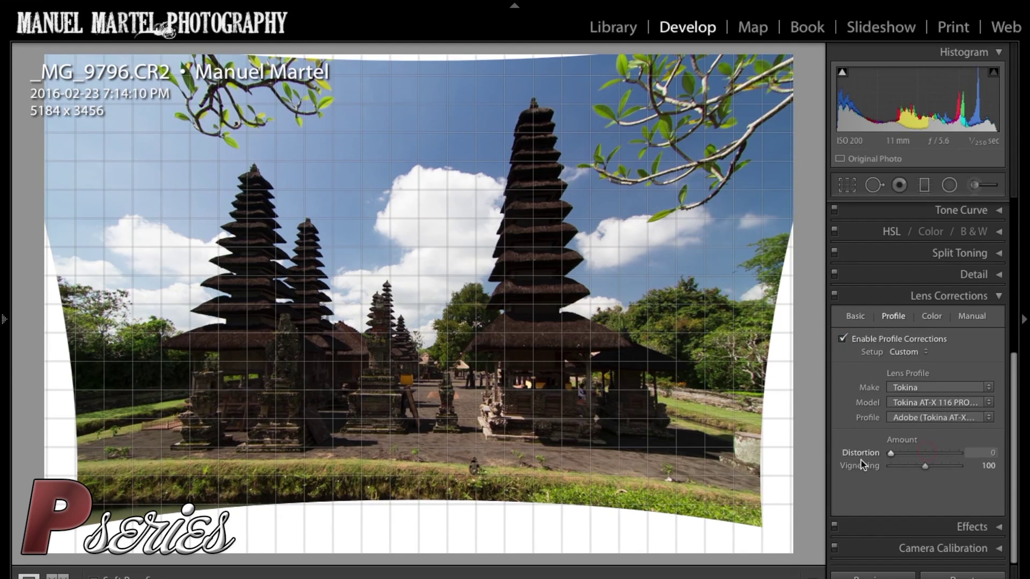
left_click(841, 340)
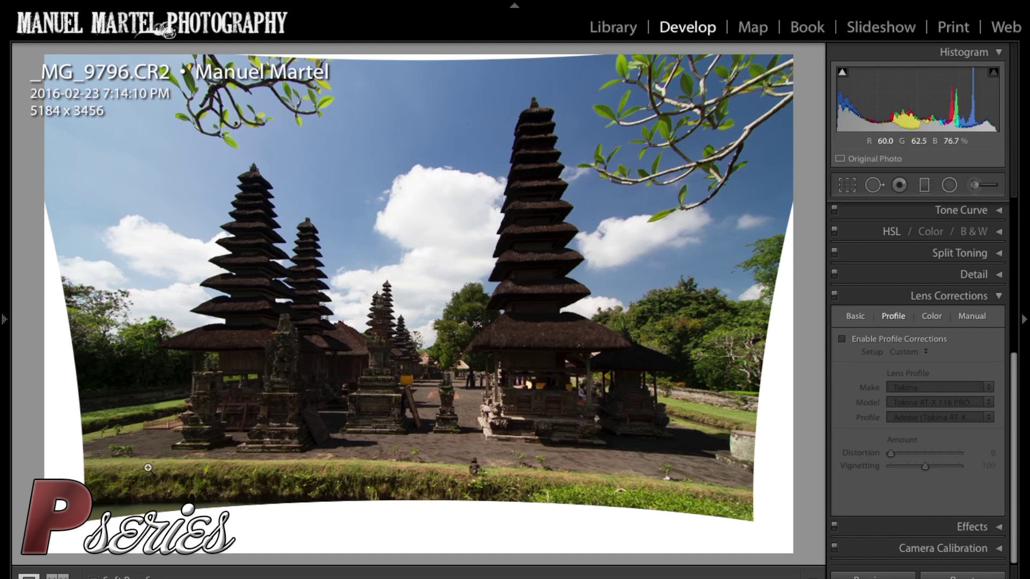
Crop in from the bottom-left corner, reposition the photo in the frame, and apply the crop.
left_click(852, 191)
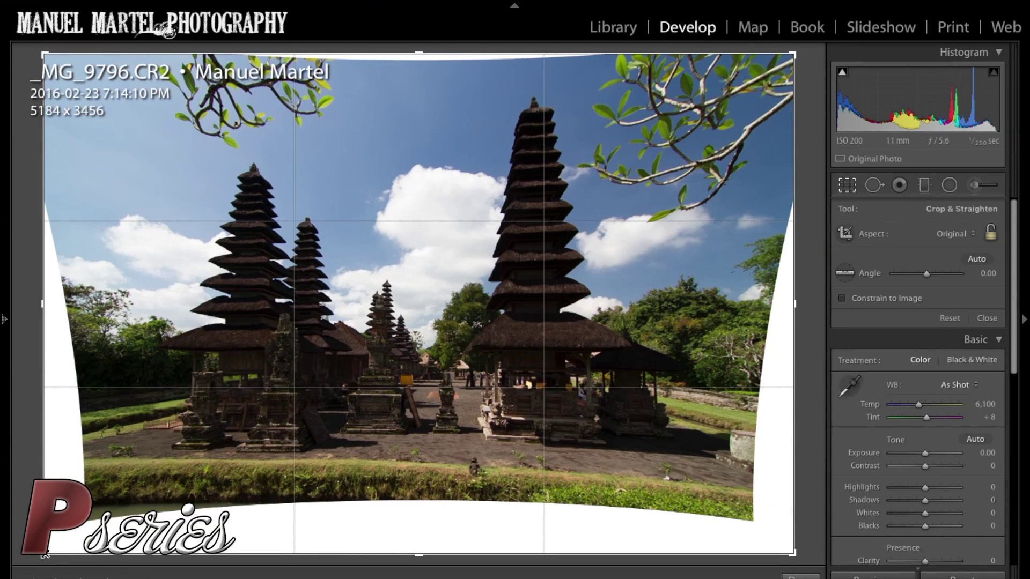
left_click_drag(45, 553, 90, 515)
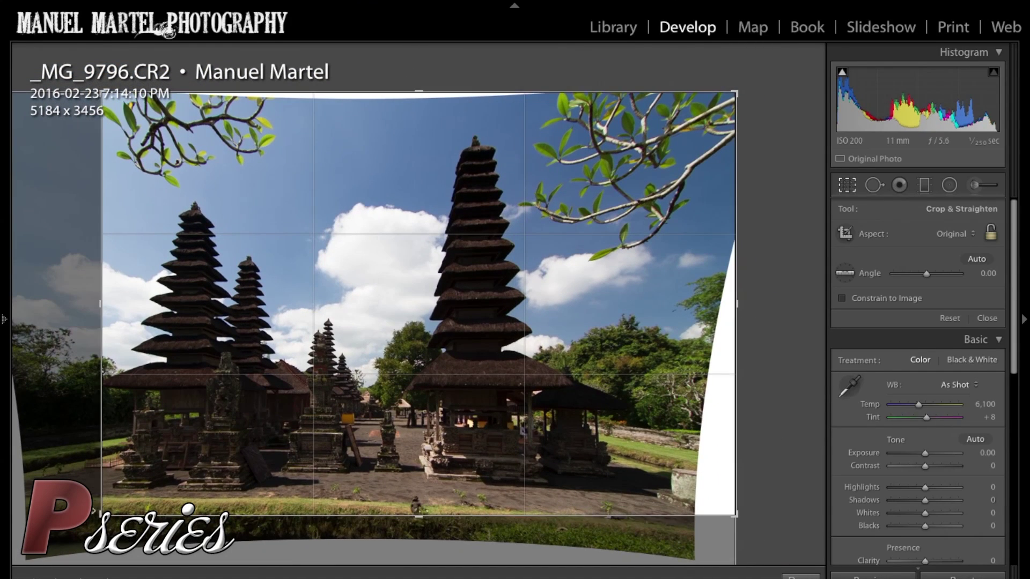
left_click_drag(295, 399, 355, 389)
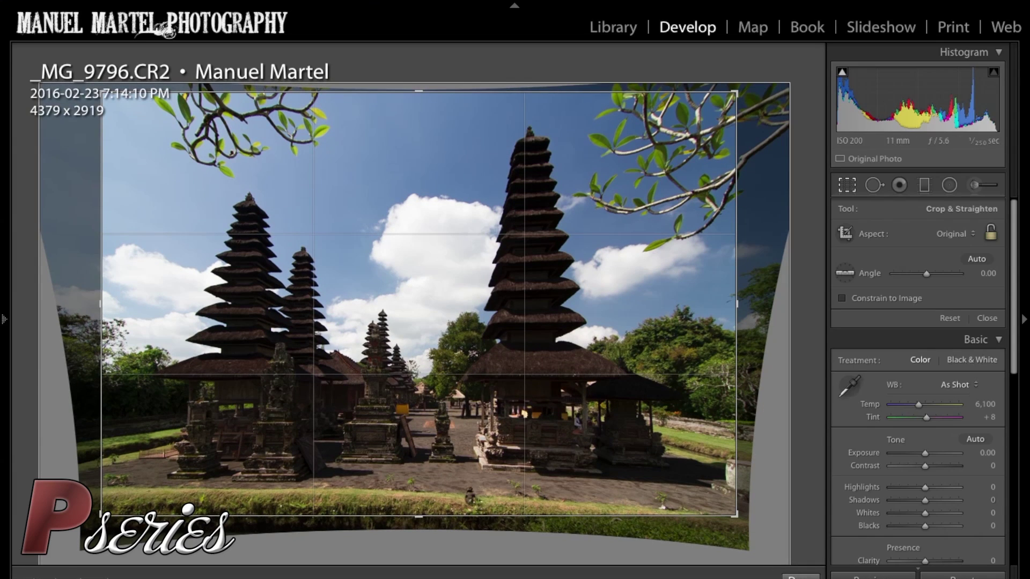
left_click(800, 576)
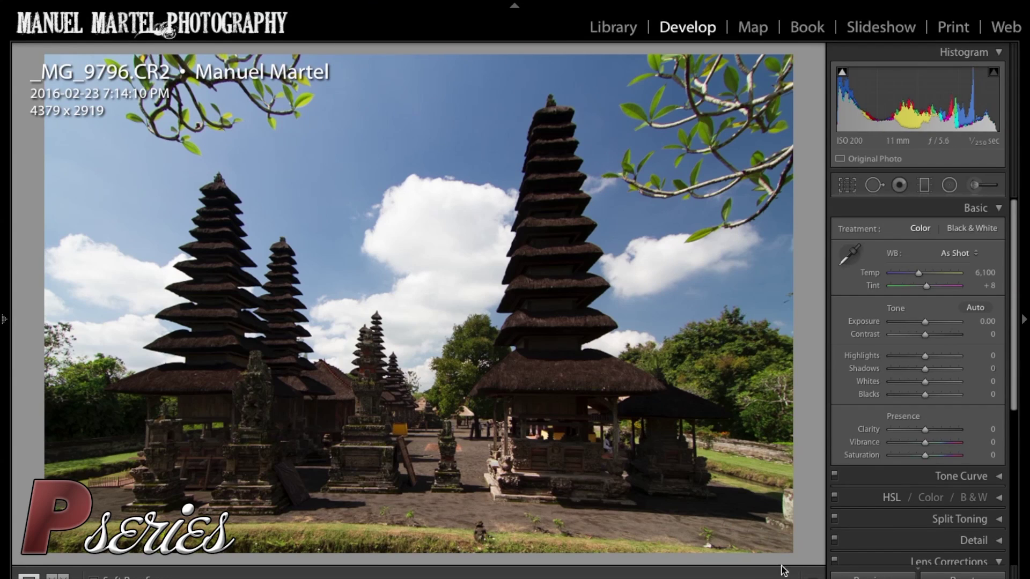
Refine the crop by raising its bottom edge above the white border, giving 4379 x 2817.
left_click(847, 185)
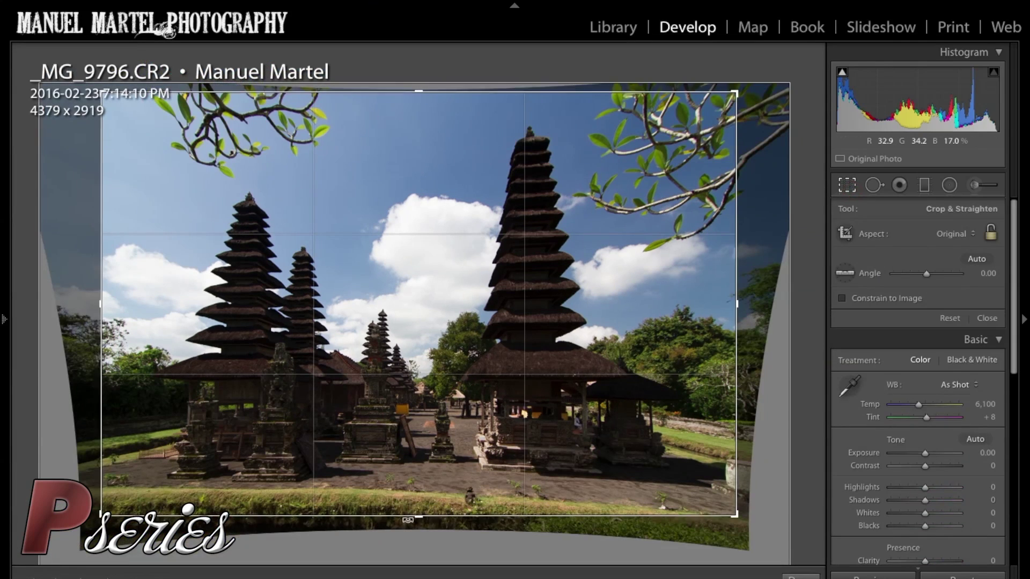
left_click_drag(418, 518, 416, 507)
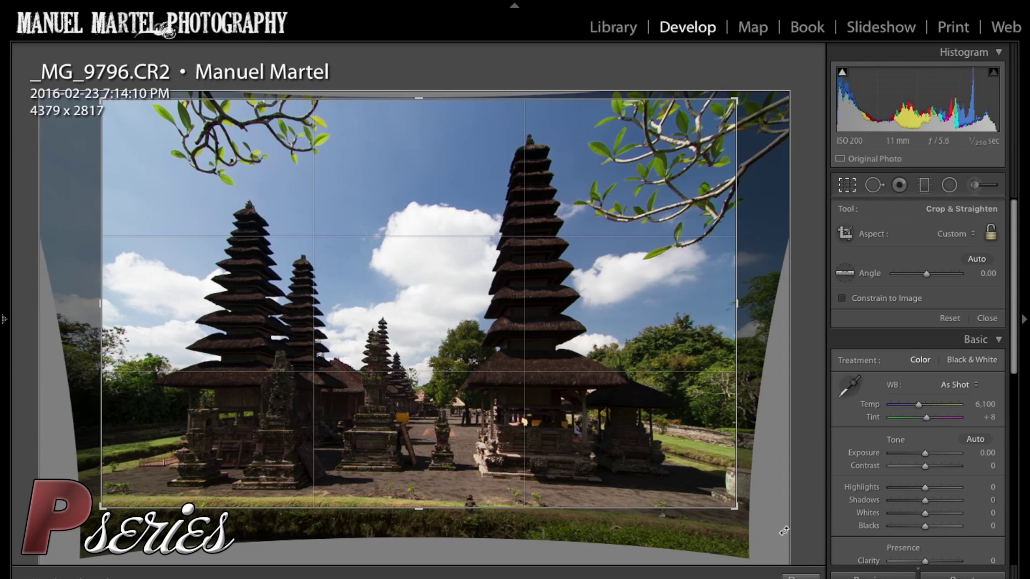
key("Return")
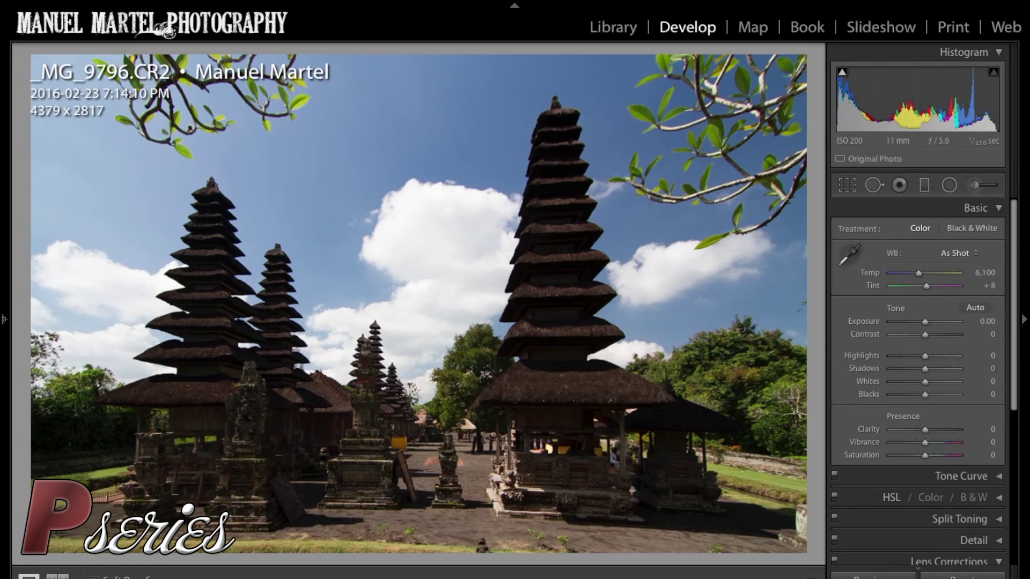